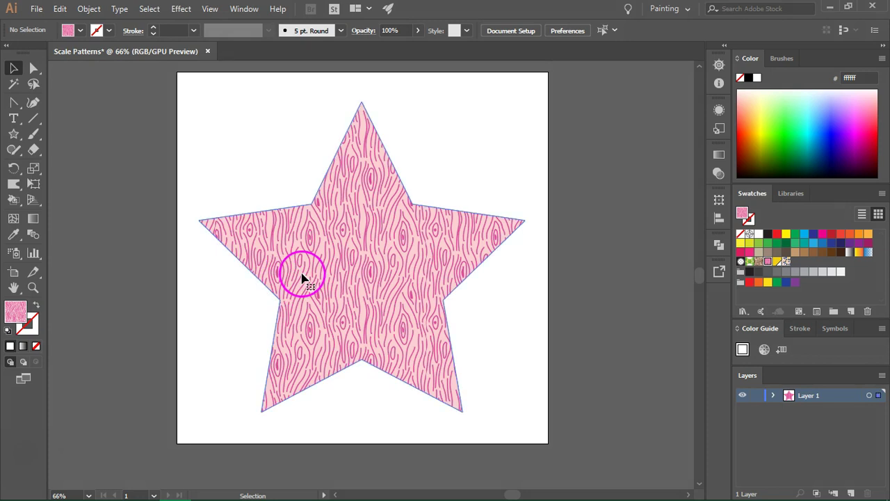
click(303, 278)
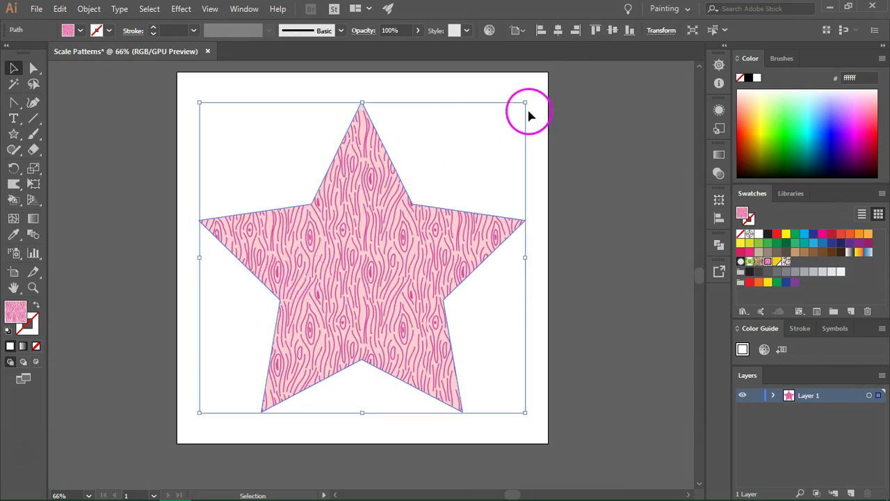
Step: Select the star and shrink it to show the wood-grain pattern scaling with it, then undo
drag(525, 102, 433, 252)
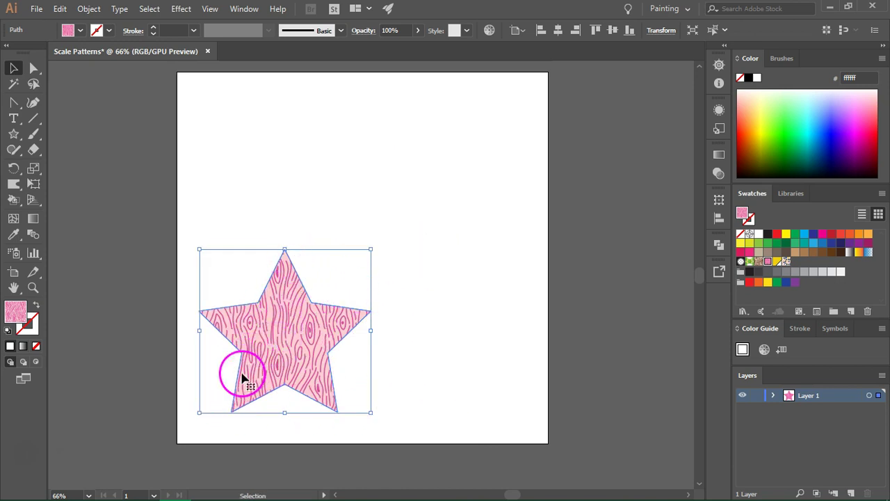
key(ctrl+z)
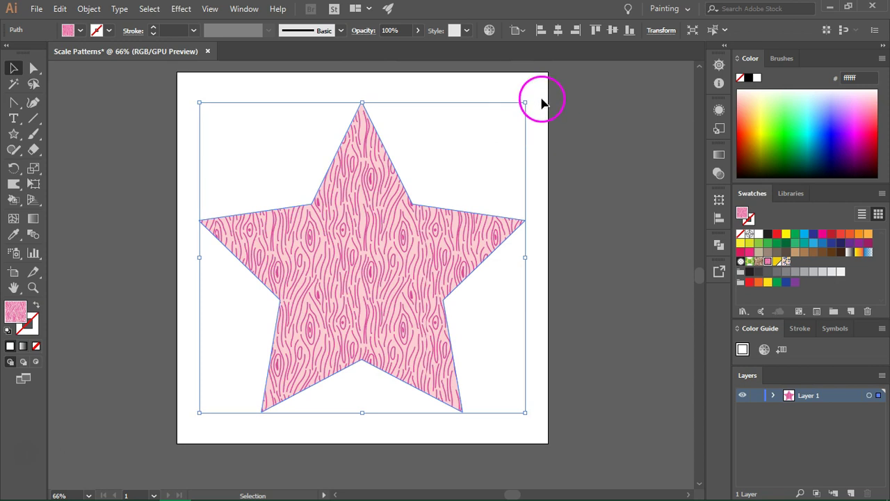
Step: Rotate the star to show the pattern turning along with it, then undo the rotation
drag(532, 99, 623, 220)
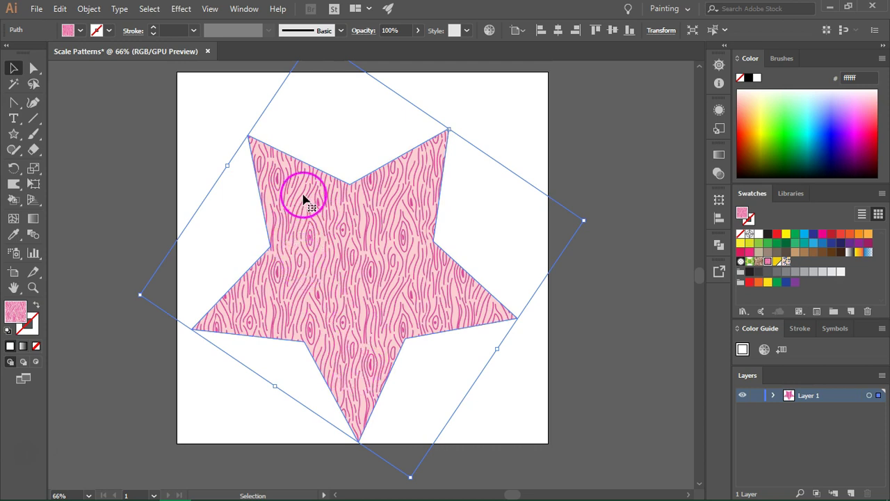
key(ctrl+z)
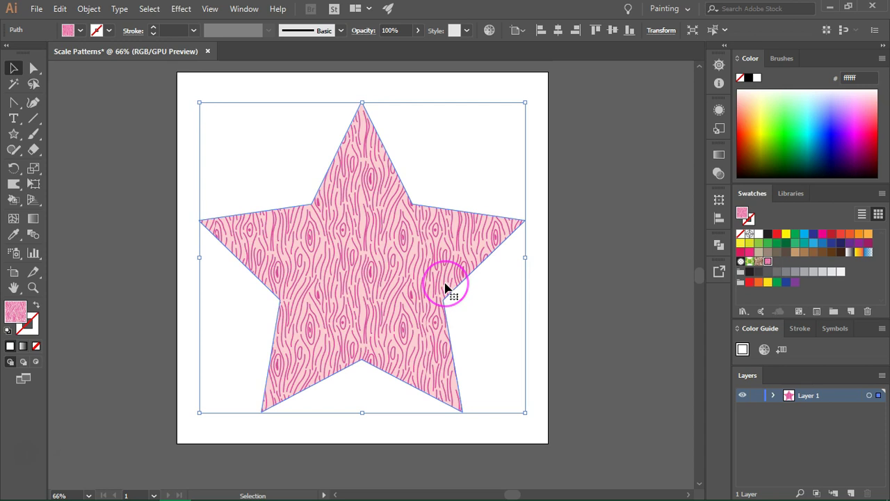
drag(445, 288, 346, 224)
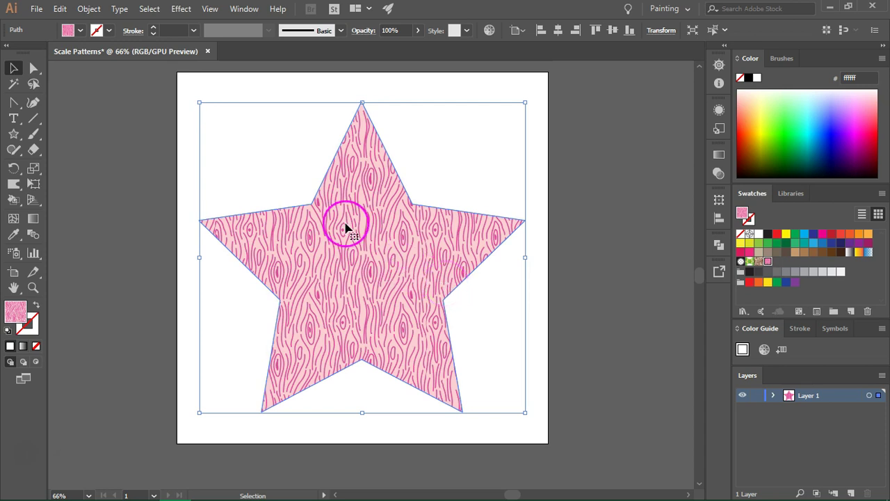
Step: Open Object > Transform > Scale with Preview on and only Transform Patterns enabled
click(88, 9)
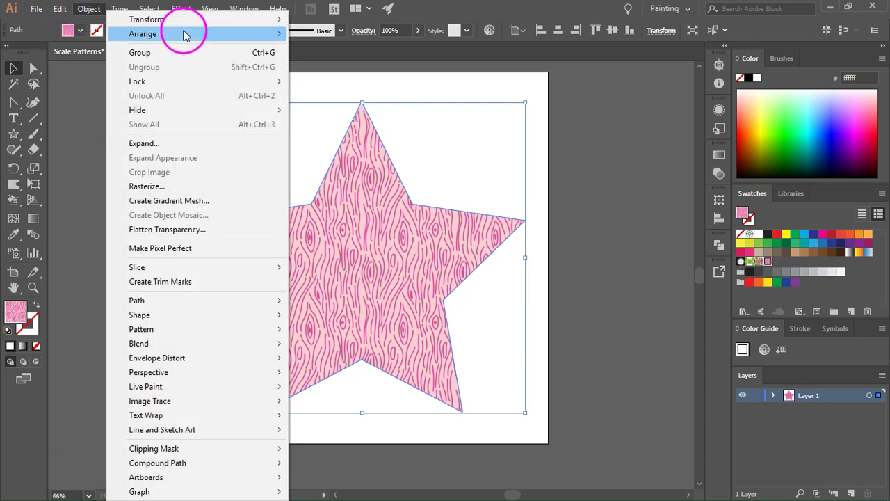
mouse_move(189, 21)
click(334, 80)
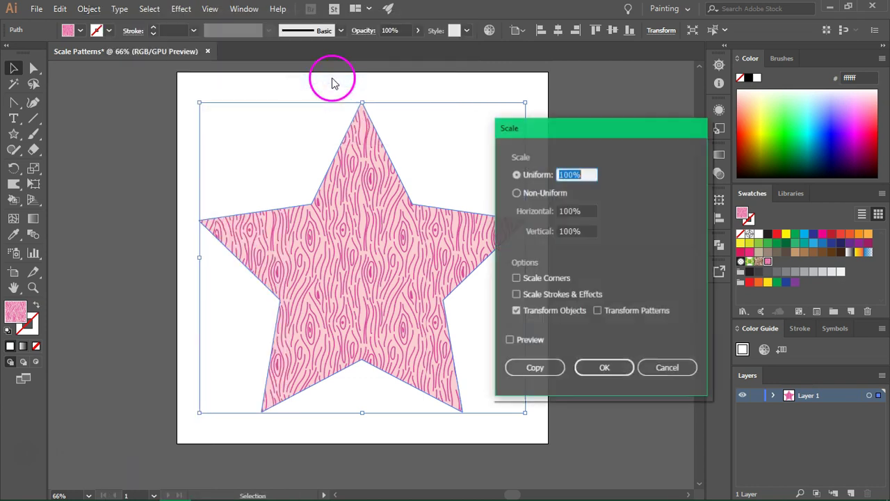
drag(599, 130, 584, 121)
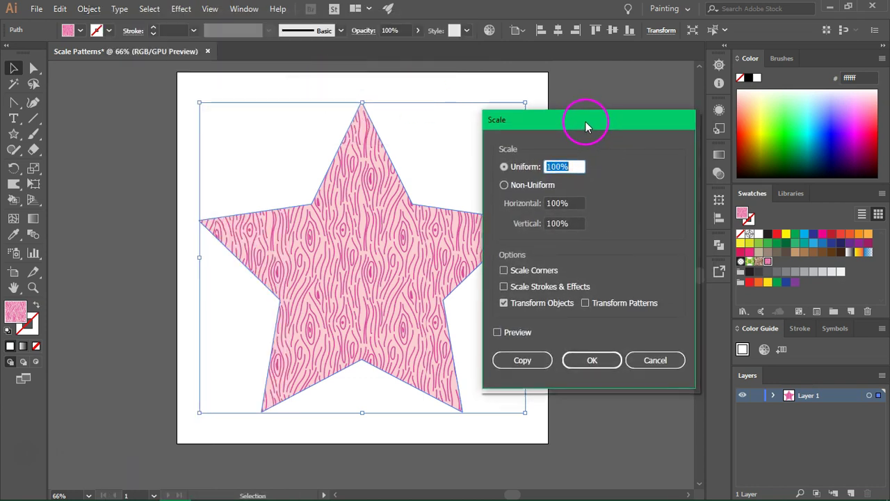
click(504, 334)
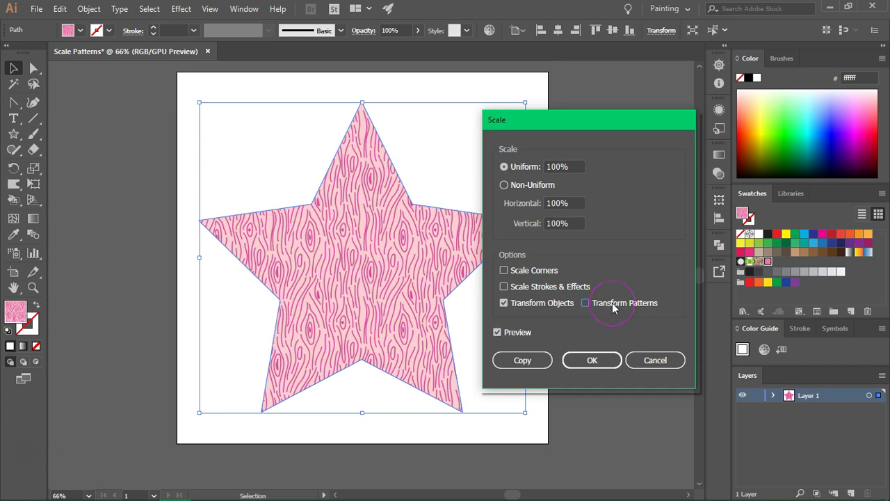
click(504, 304)
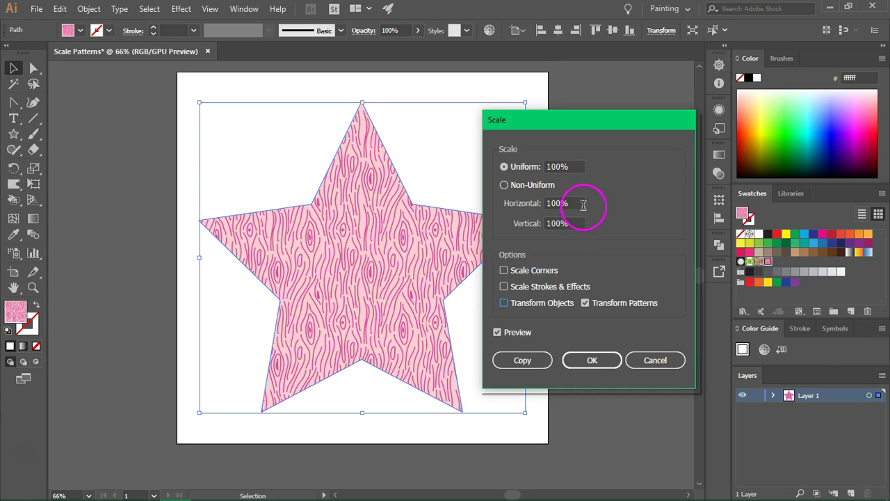
Step: Replace the 100% Uniform scale value with 150%
click(578, 166)
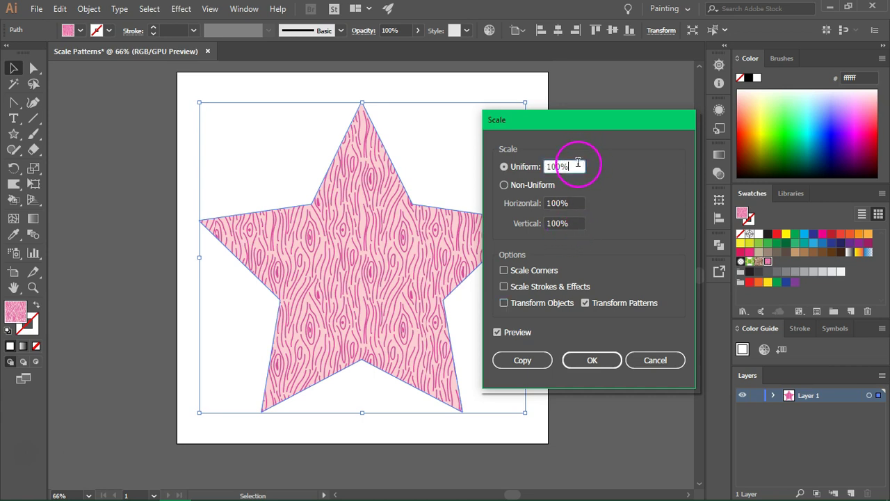
double_click(578, 164)
text(1)
Step: Try a Non-Uniform 200%/150% pattern scale, then apply Uniform 150% instead
click(564, 203)
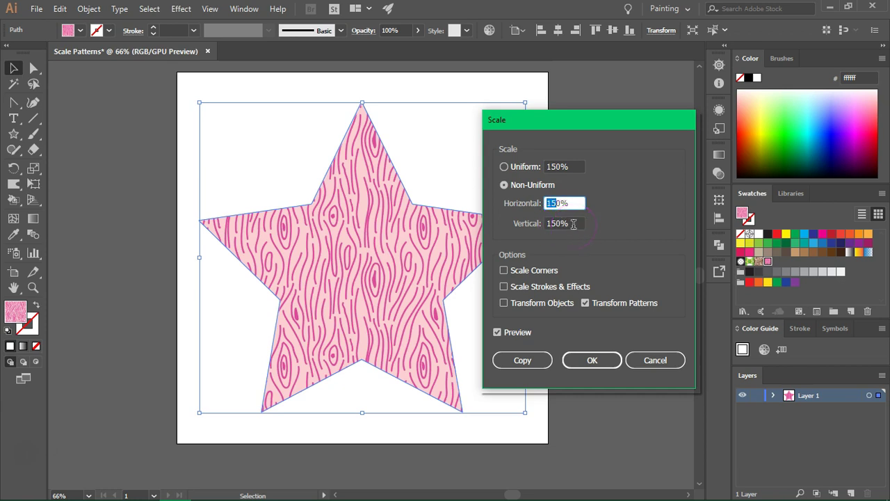
text(20)
click(582, 224)
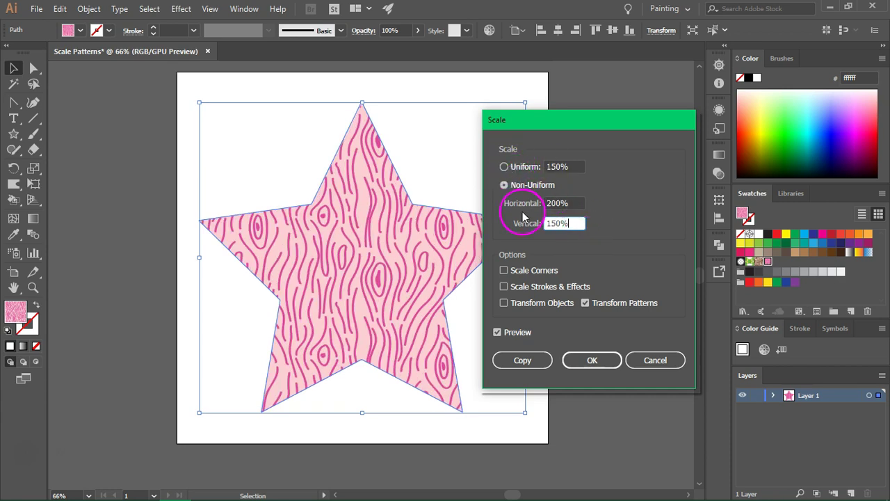
click(521, 166)
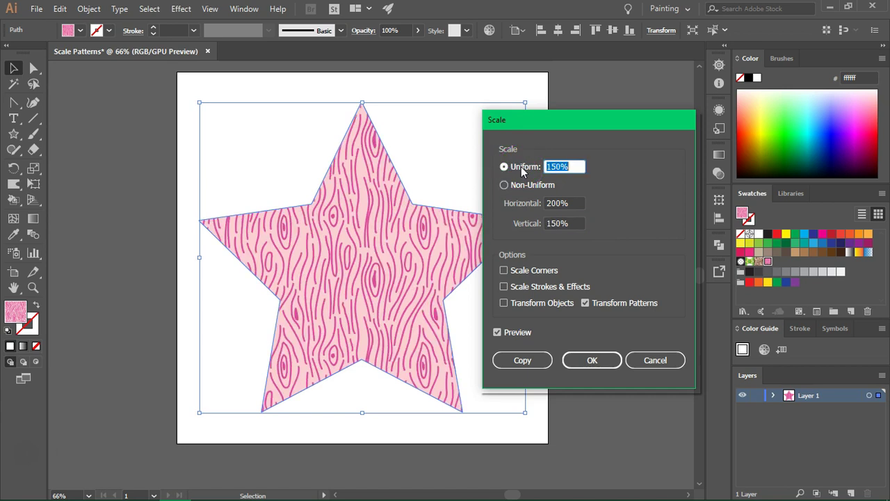
click(585, 363)
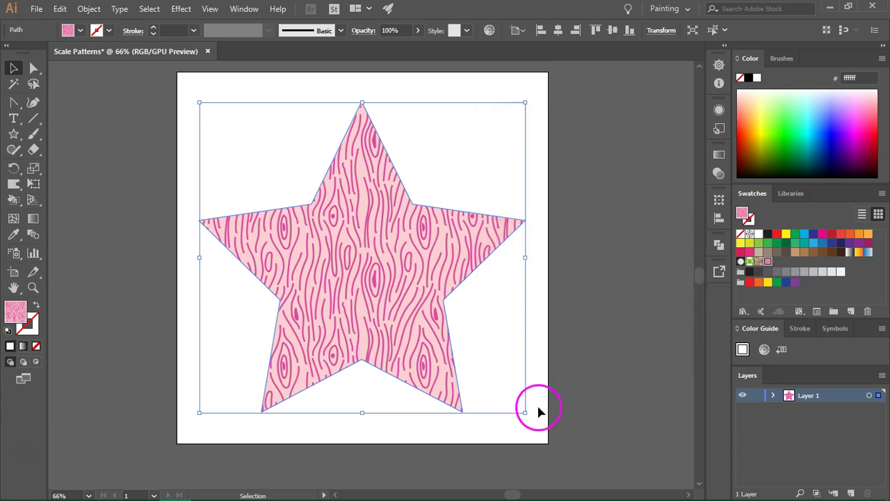
Step: Shrink the star and shift its pattern, then undo back to full size and reselect the star
drag(525, 413, 393, 267)
drag(292, 161, 467, 206)
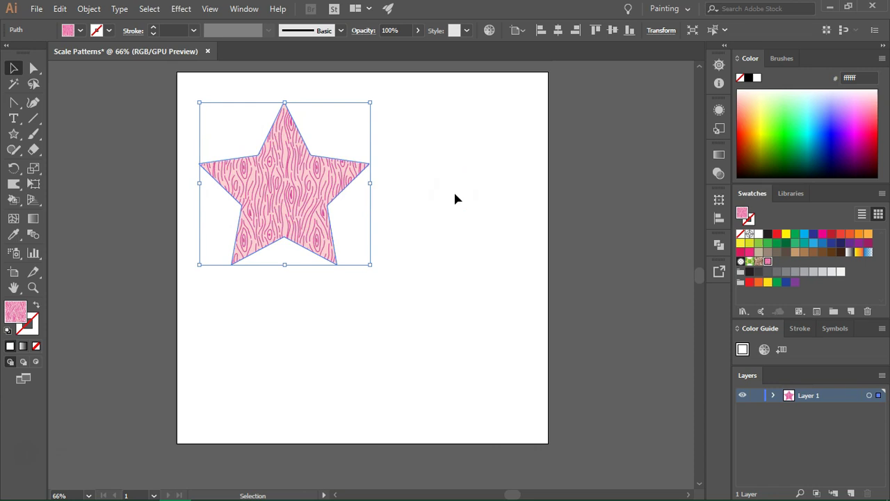
key(ctrl+z)
key(ctrl+z)
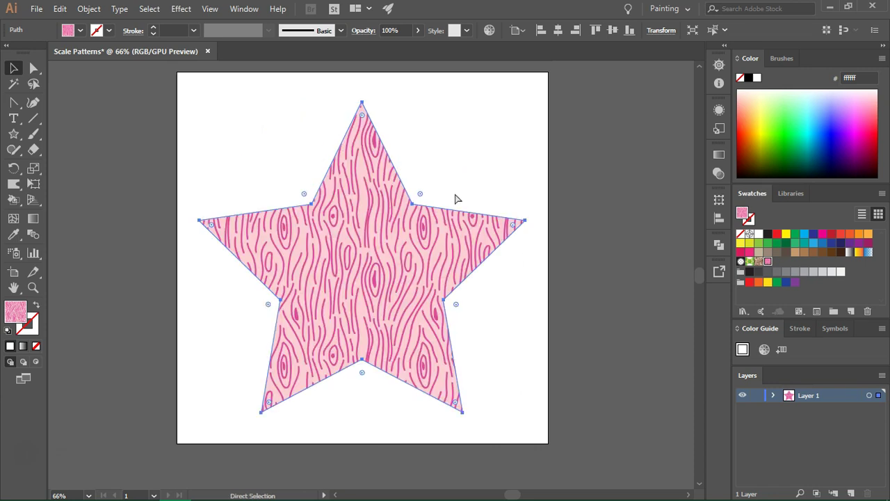
drag(403, 232, 427, 205)
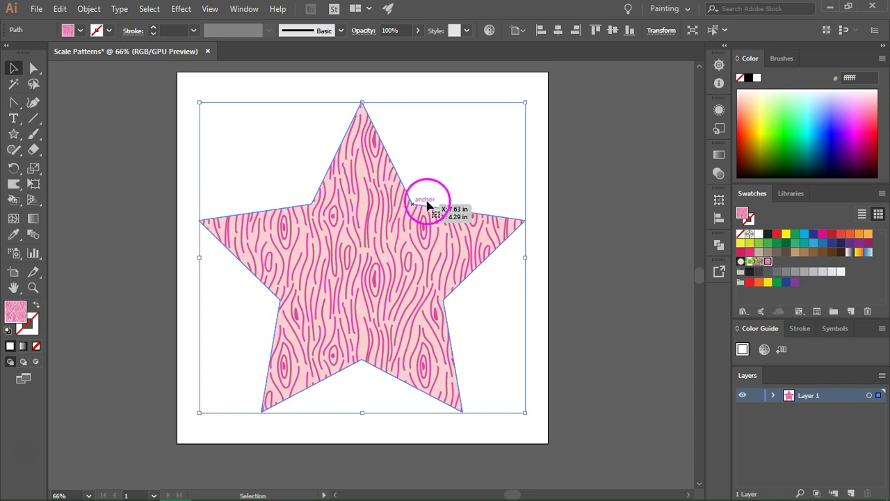
right_click(363, 173)
mouse_move(473, 362)
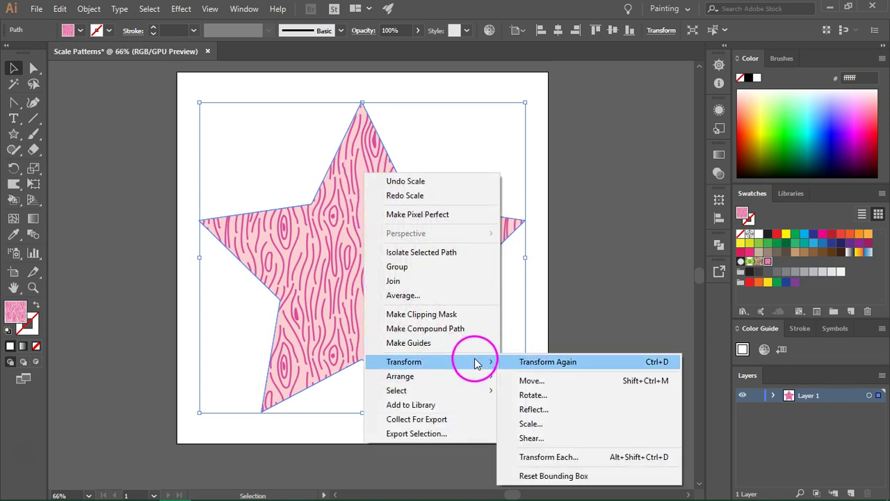
click(533, 423)
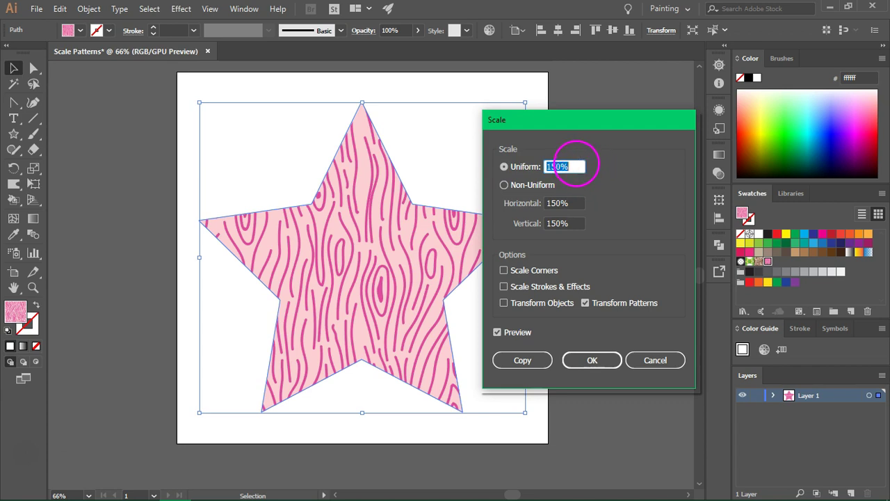
text(100%)
click(586, 202)
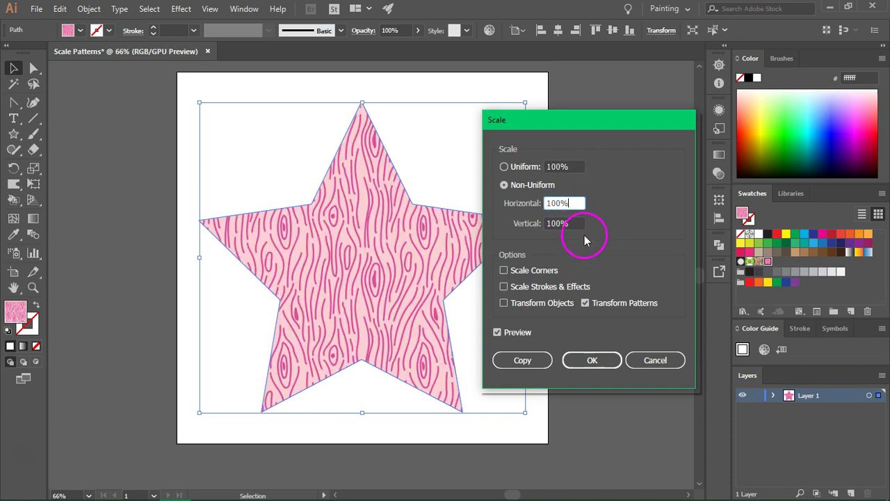
click(540, 300)
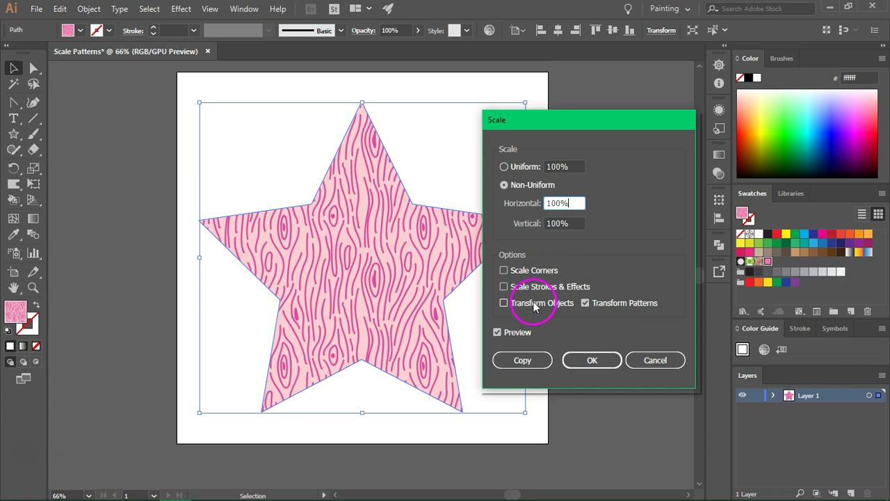
click(527, 303)
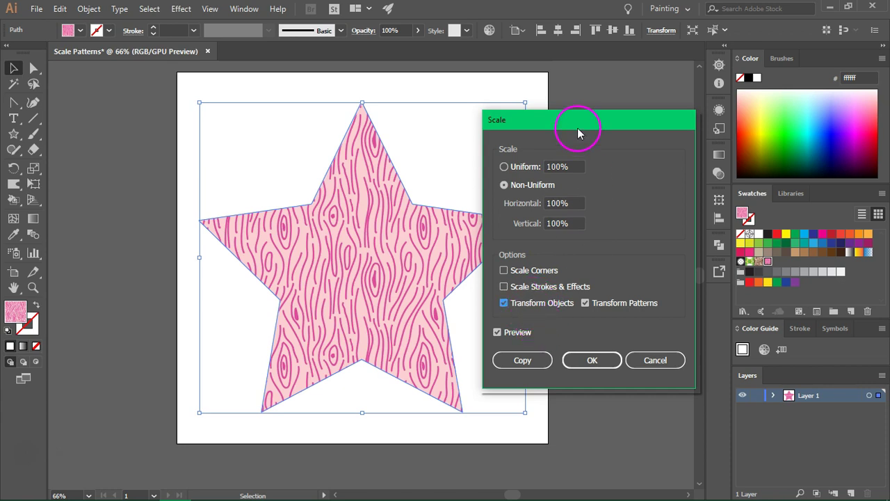
click(576, 166)
text(5)
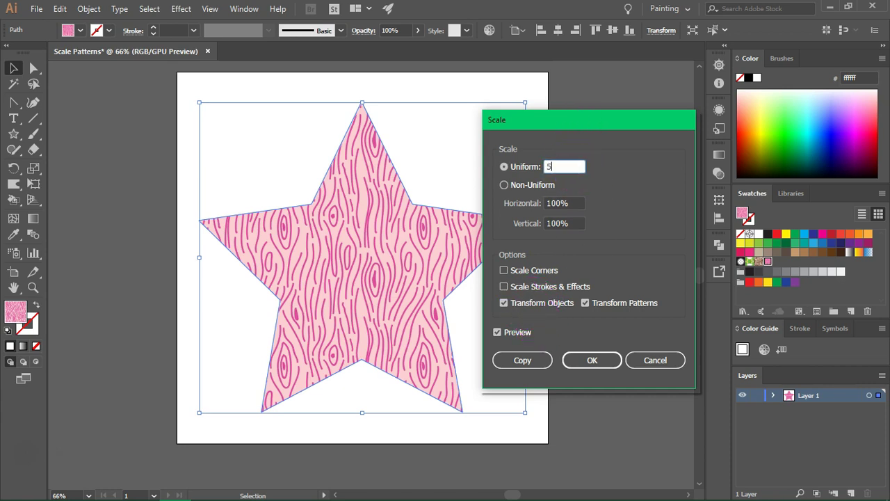
text(0%)
click(570, 203)
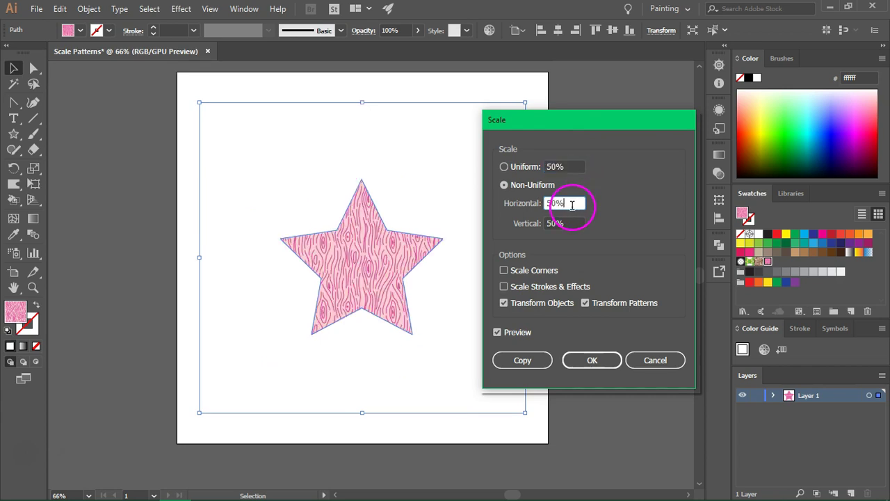
click(572, 203)
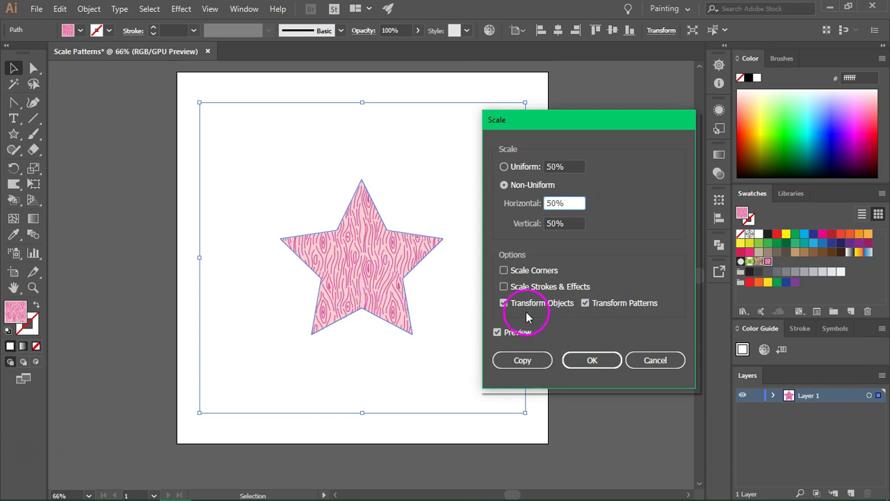
click(586, 306)
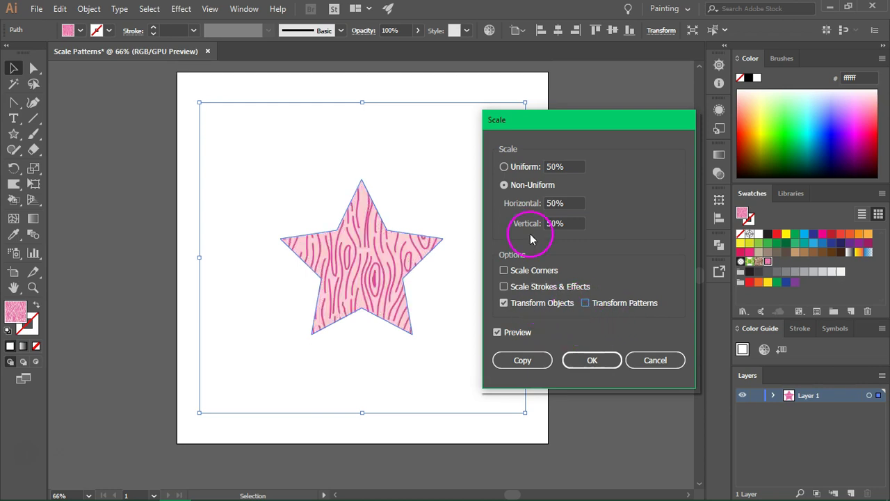
click(650, 361)
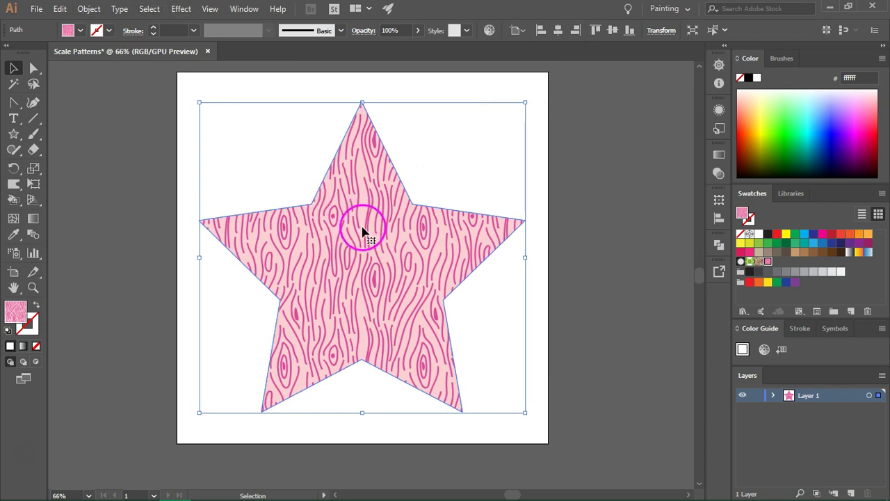
Step: Open the Rotate dialog for the star, set to patterns only, and enter a 45° angle
click(88, 9)
mouse_move(139, 19)
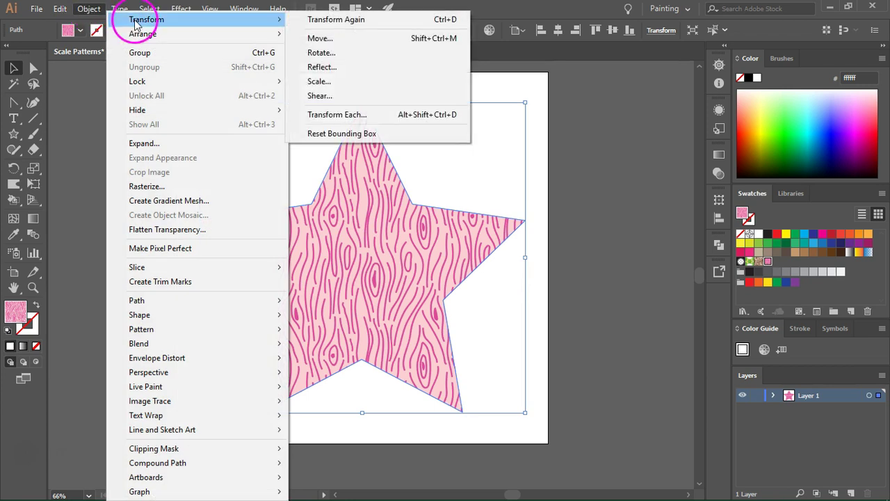
click(357, 61)
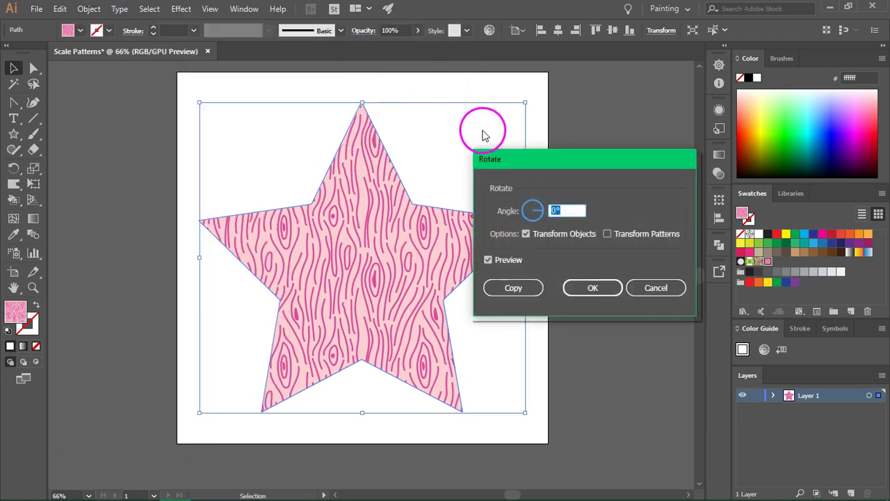
click(619, 237)
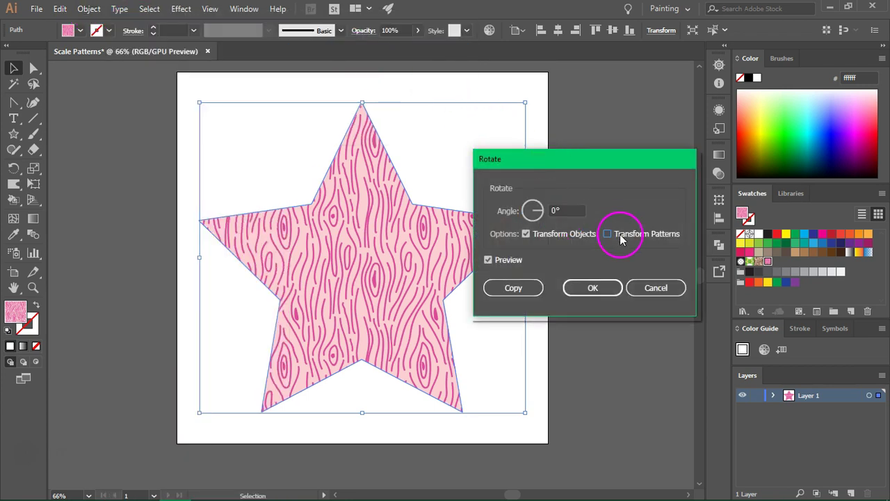
click(530, 237)
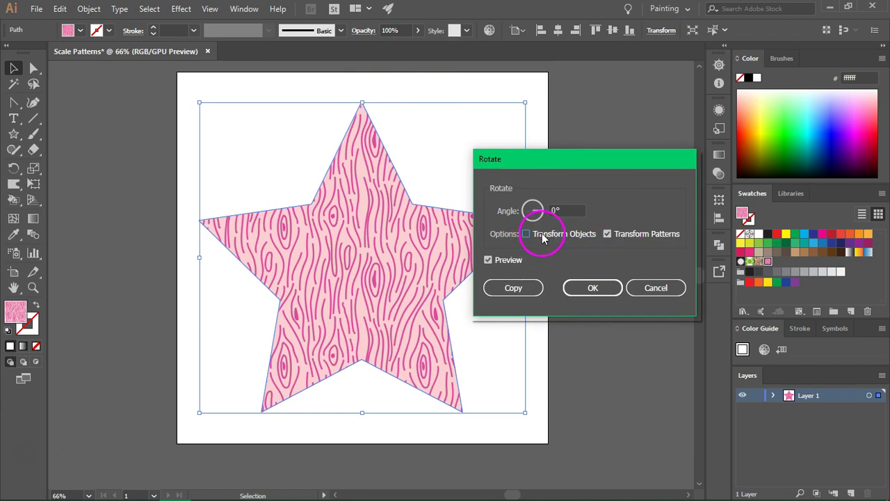
click(569, 210)
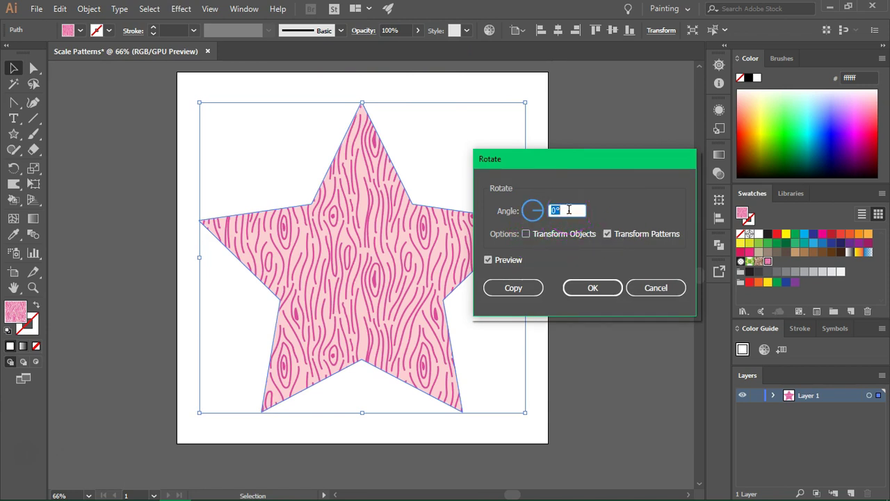
text(45)
Step: Include the star shape as well as its pattern and apply the 45° rotation
click(510, 260)
click(514, 261)
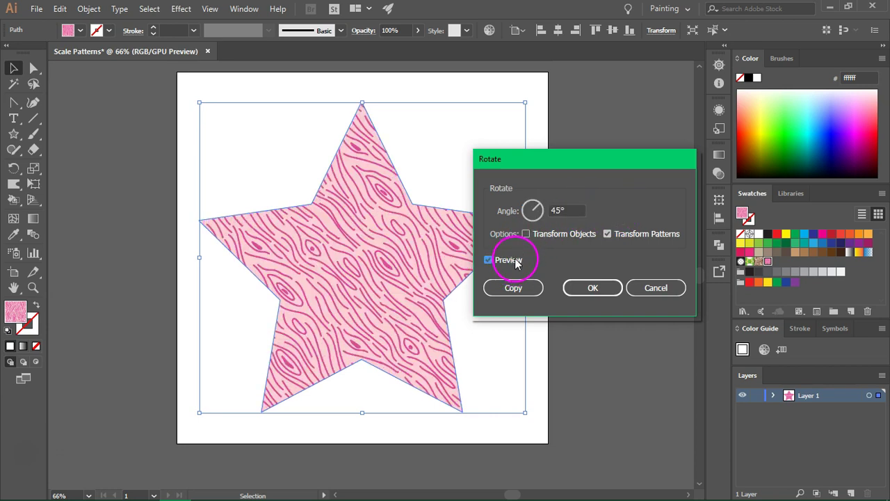
click(551, 235)
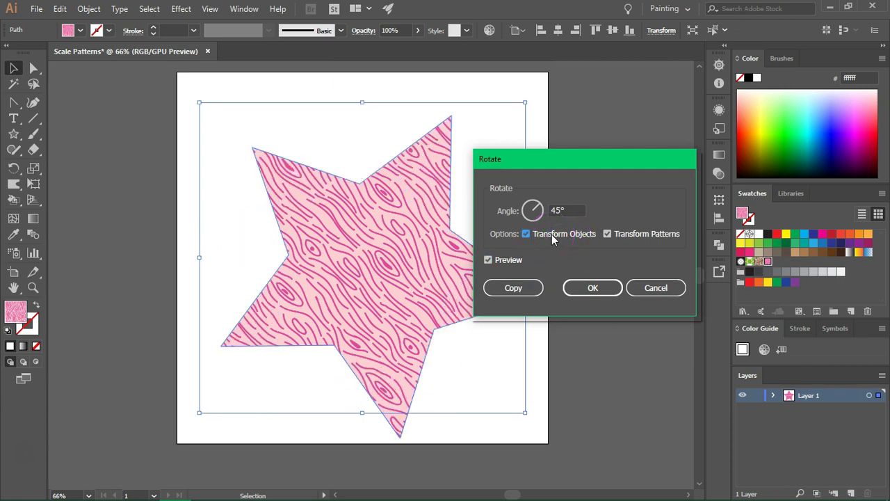
click(595, 289)
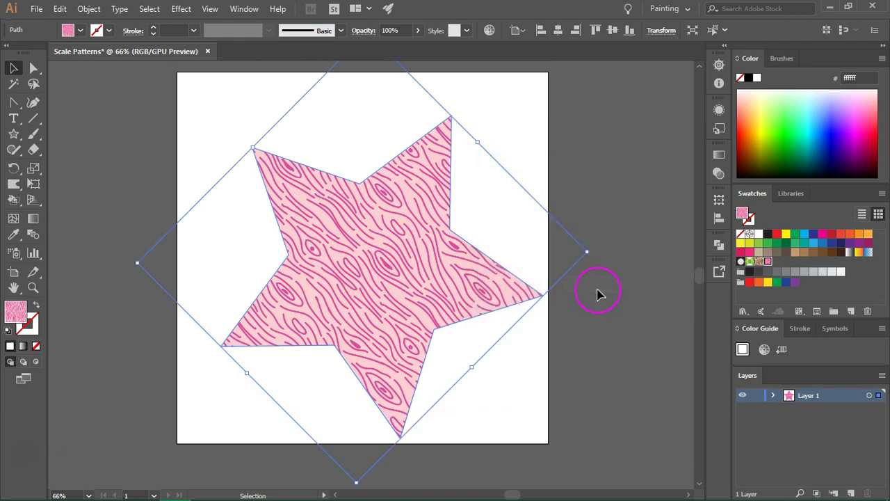